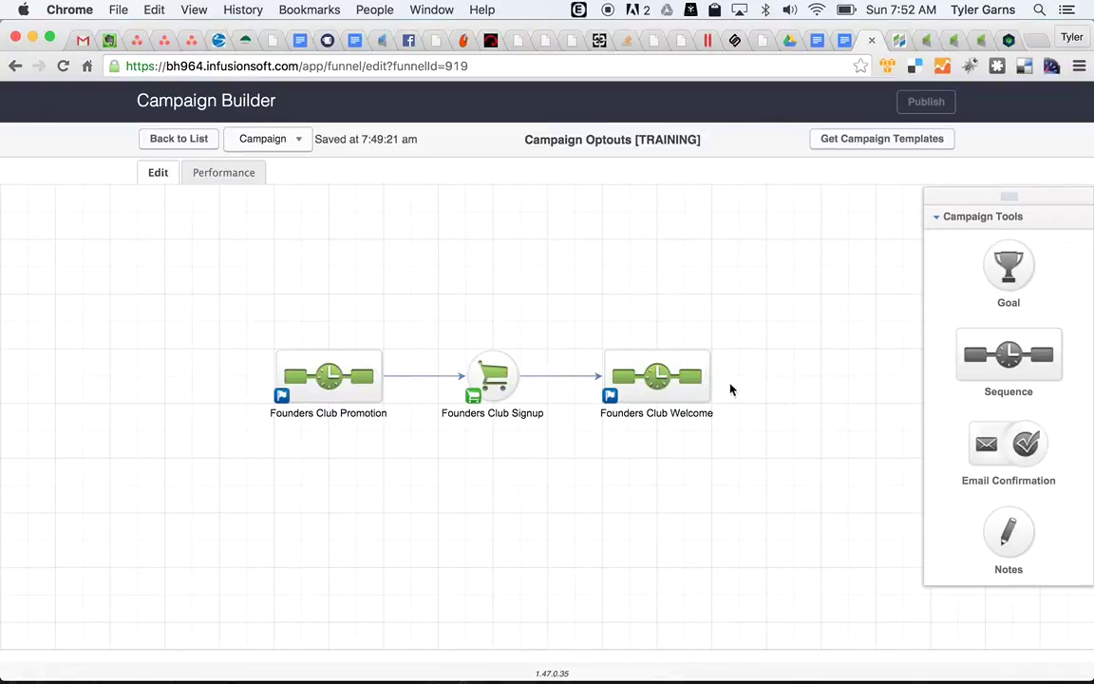
Step: Enter the Founders Club Promotion sequence, then return to the Campaign Optouts [TRAINING] canvas
double_click(352, 392)
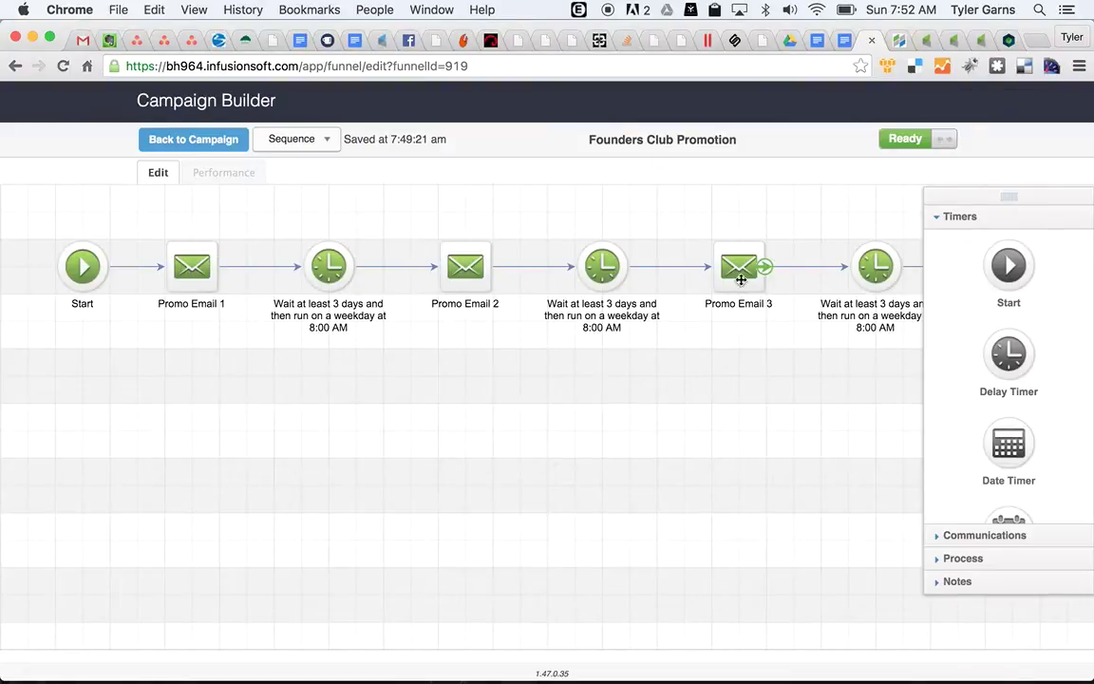
click(196, 142)
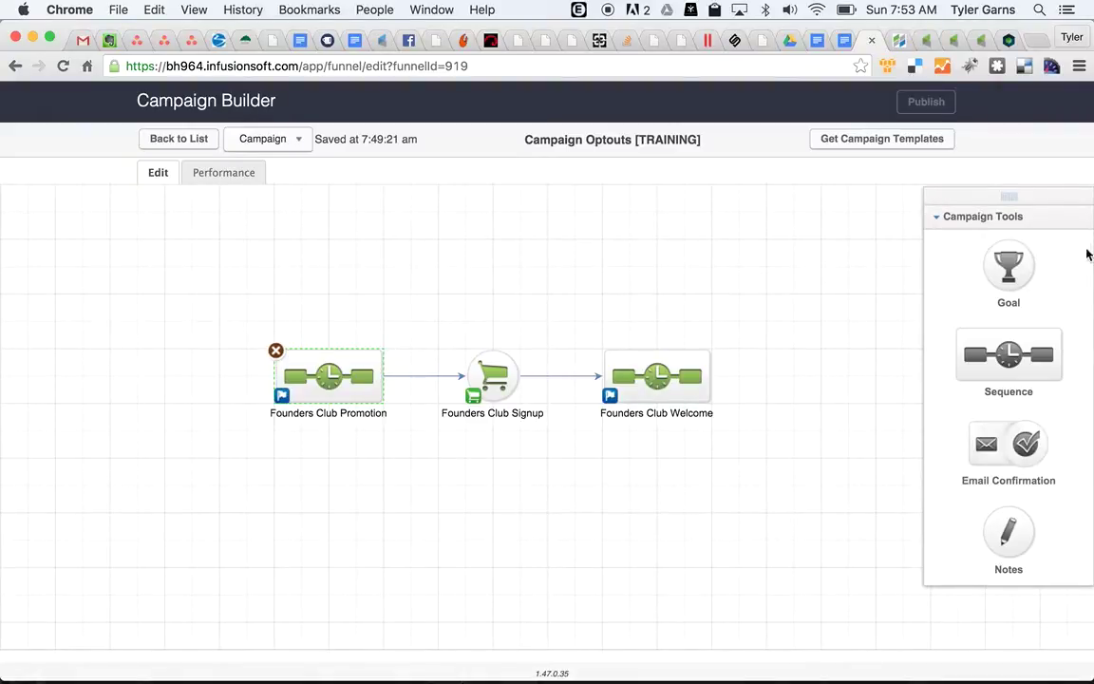
Step: Add a Clicks a Link goal named 'Opted Out of Campaign', wired from Founders Club Promotion
drag(991, 270, 487, 264)
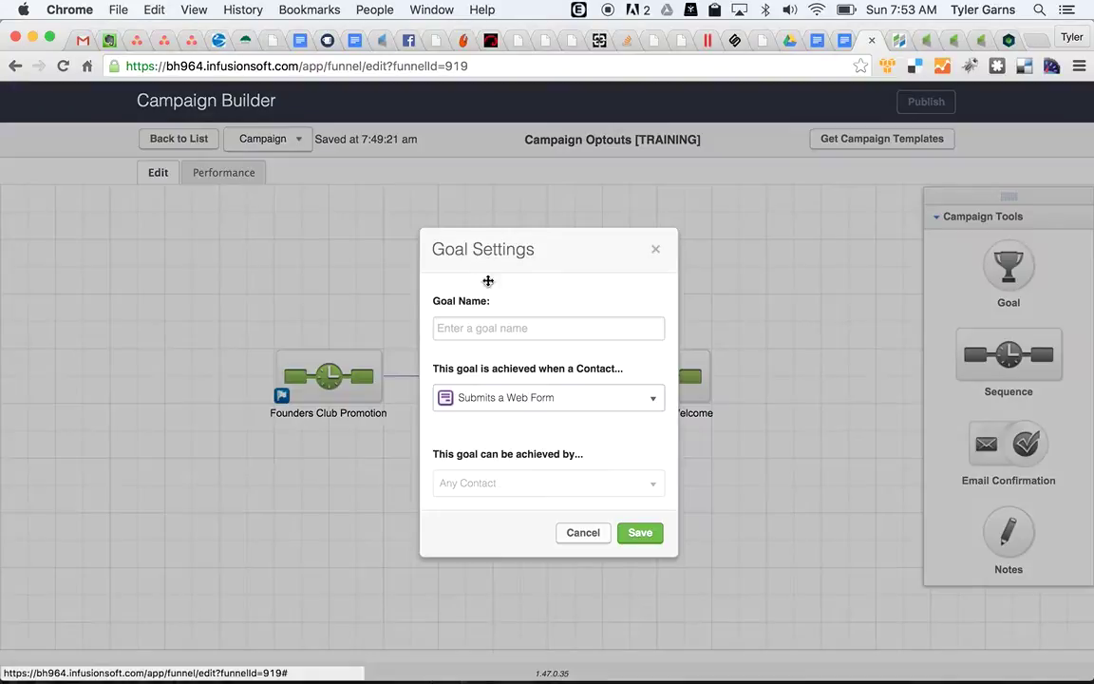
click(505, 399)
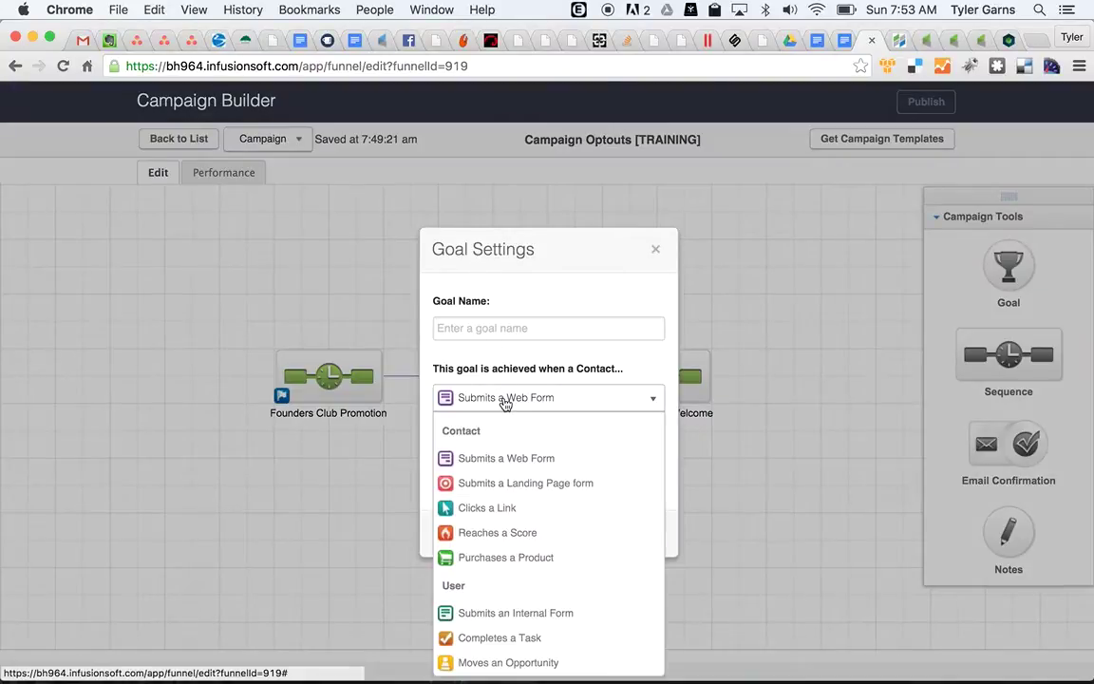
click(501, 509)
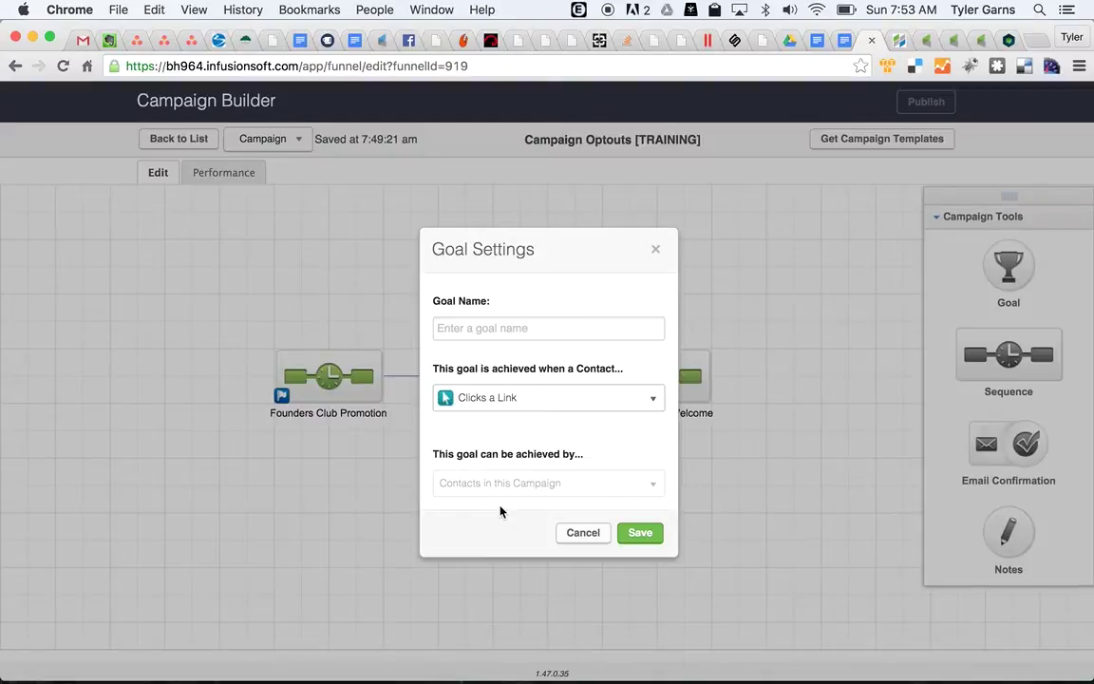
click(476, 328)
text(Oto)
key(BackSpace)
key(BackSpace)
text(pted Out of )
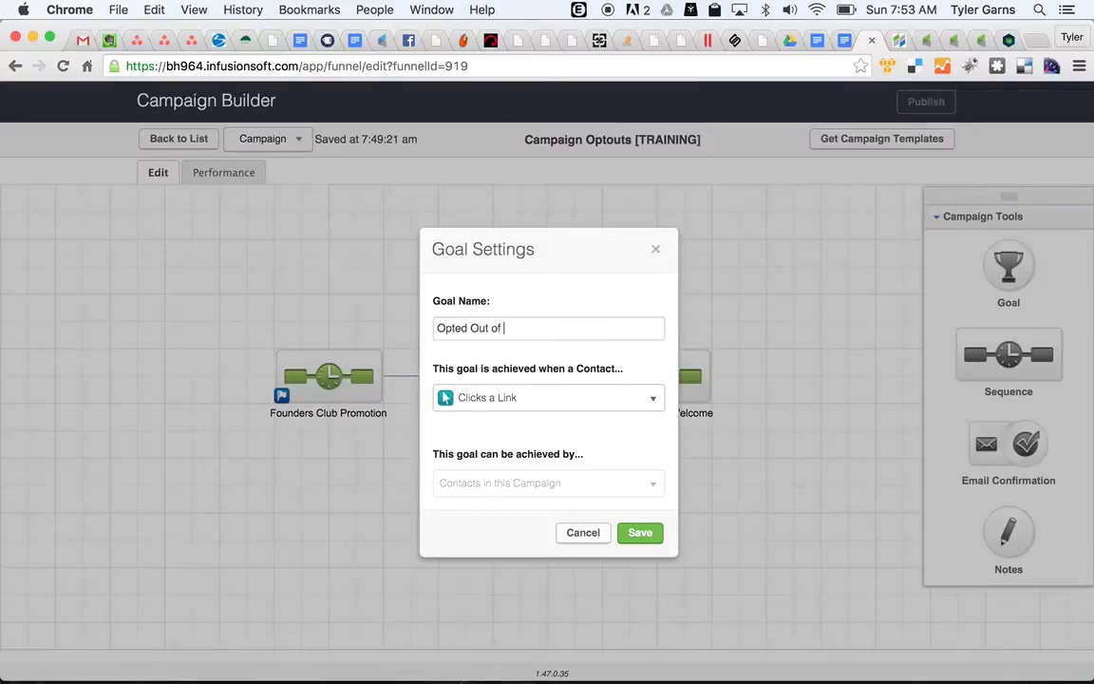
text(Campaign)
click(640, 535)
drag(379, 378, 489, 275)
mouse_move(492, 272)
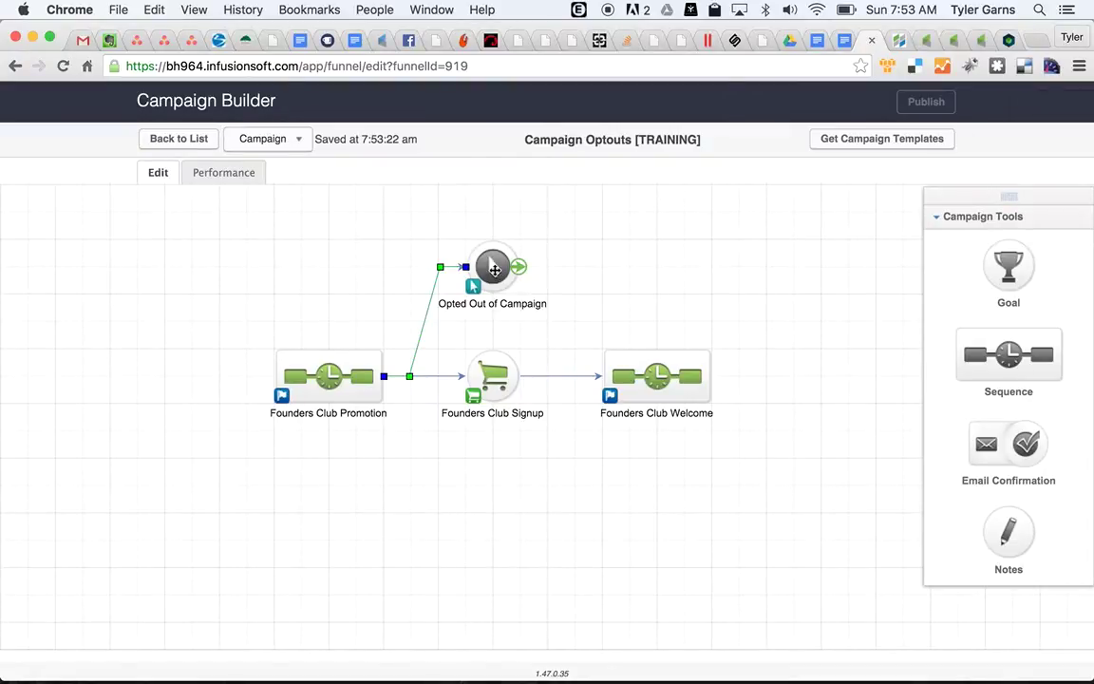
Step: In the goal's settings, tick Promo Email 1's 'click here' stop-receiving link (1 of 4)
double_click(494, 269)
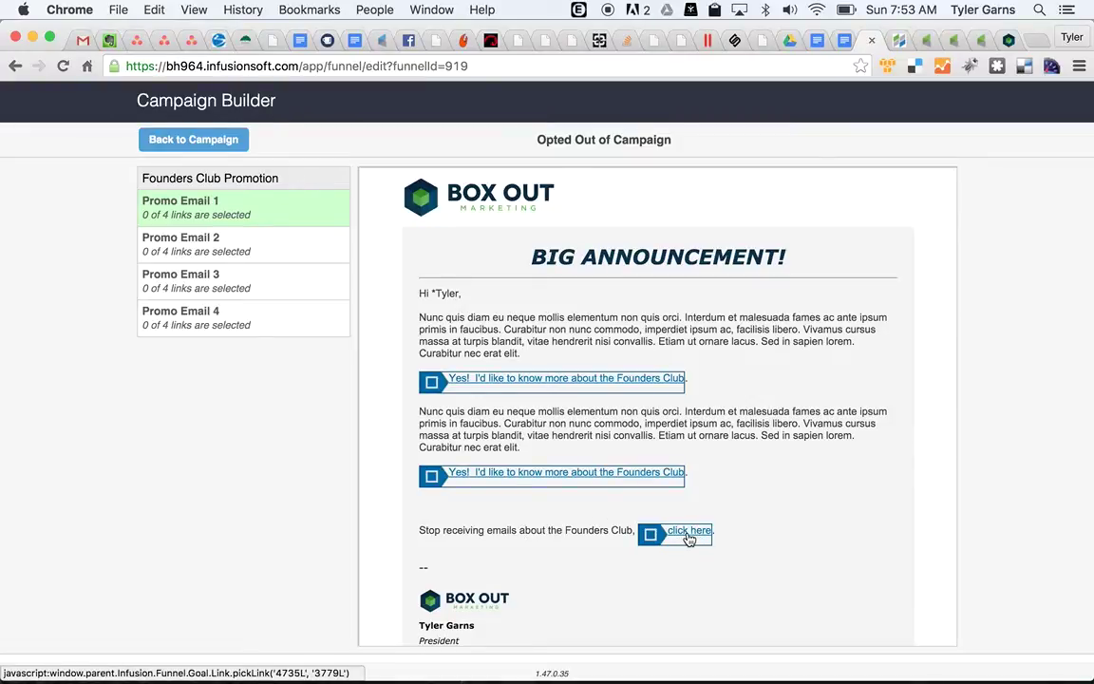
click(689, 539)
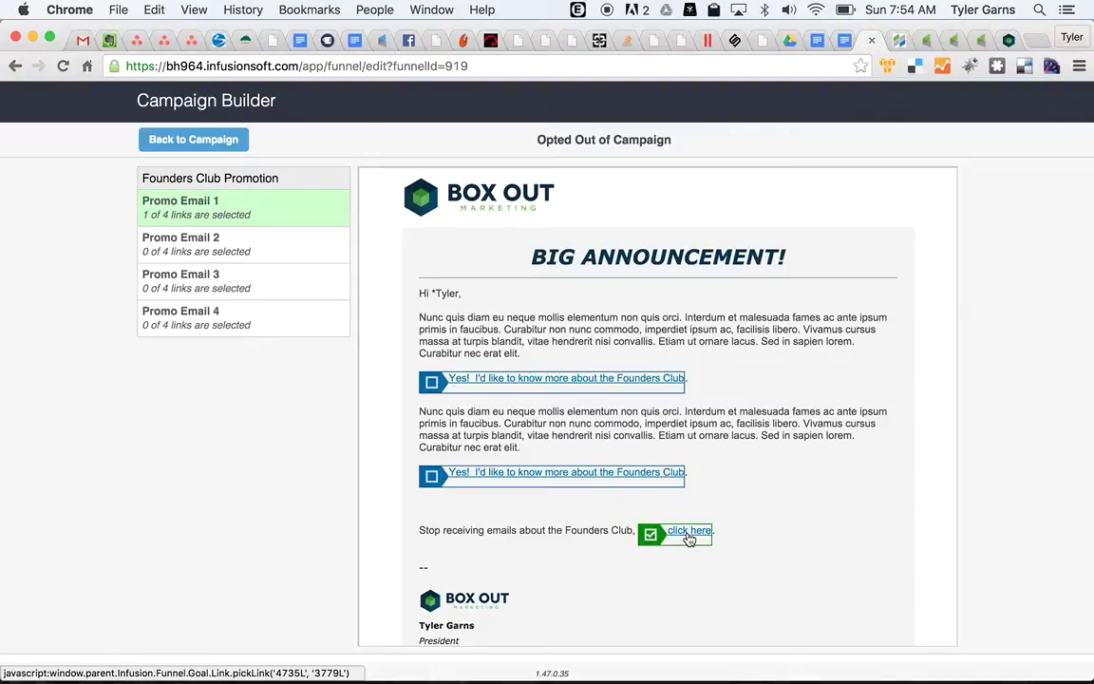
scroll(689, 539, down, 4)
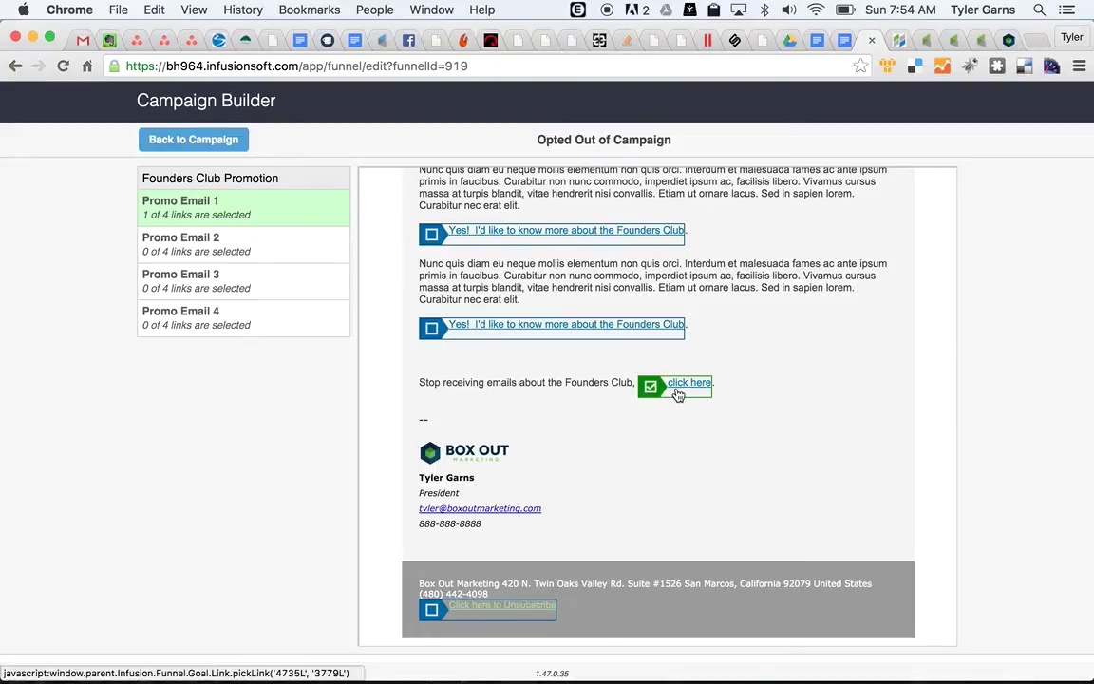
Step: Tick the 'click here' link for Promo Emails 2, 3 and 4, then go back to the campaign
click(266, 252)
click(650, 532)
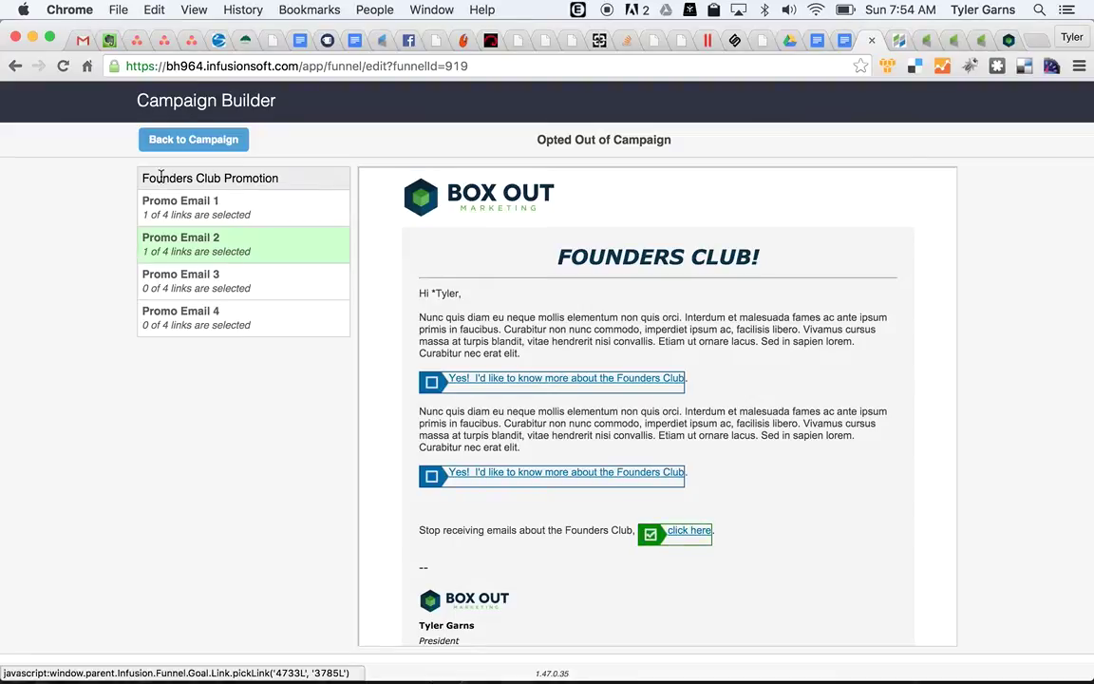
click(213, 276)
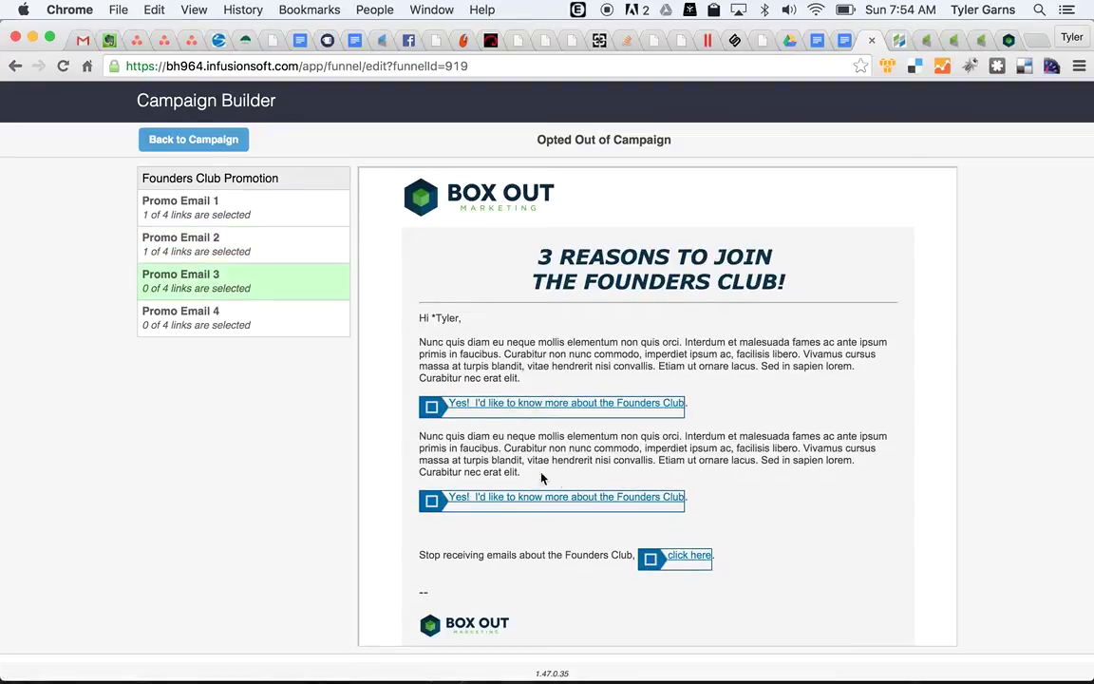
click(672, 562)
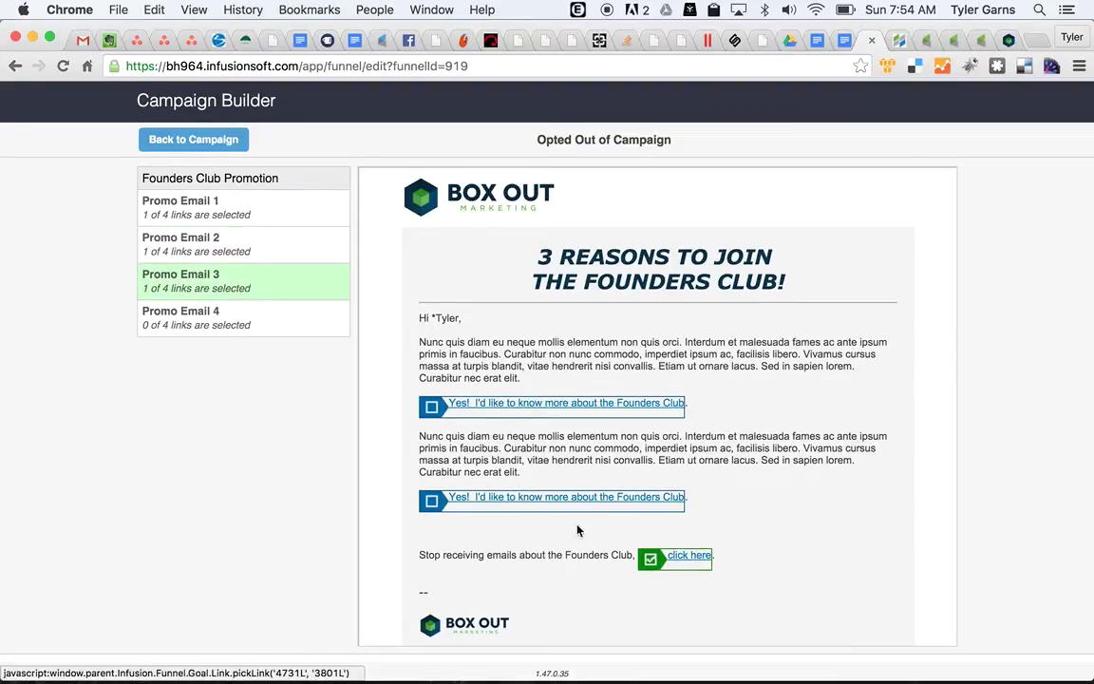
click(255, 323)
click(688, 530)
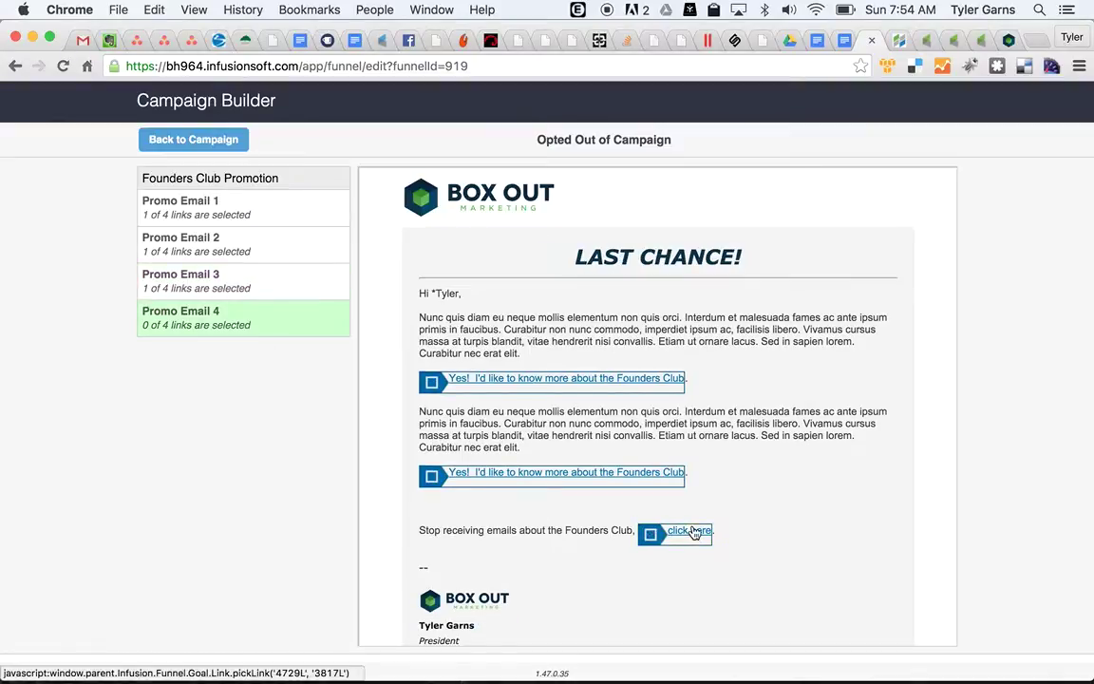
click(181, 144)
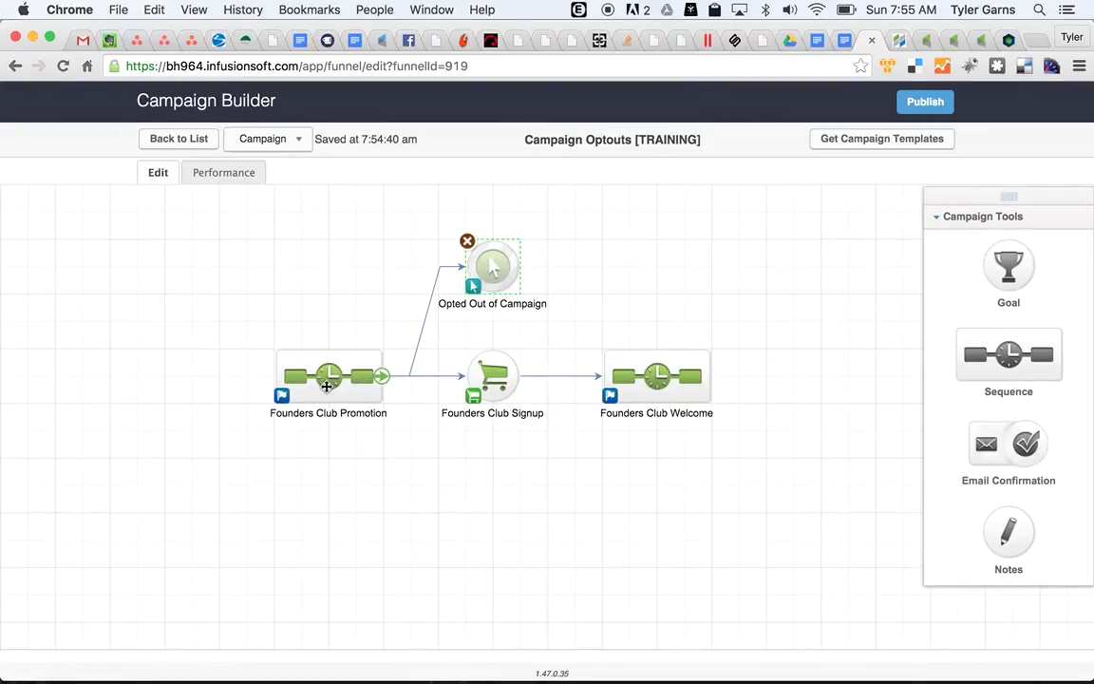
Step: Open Promo Email 1 from the Founders Club Promotion sequence and scroll to its opt-out link
double_click(327, 386)
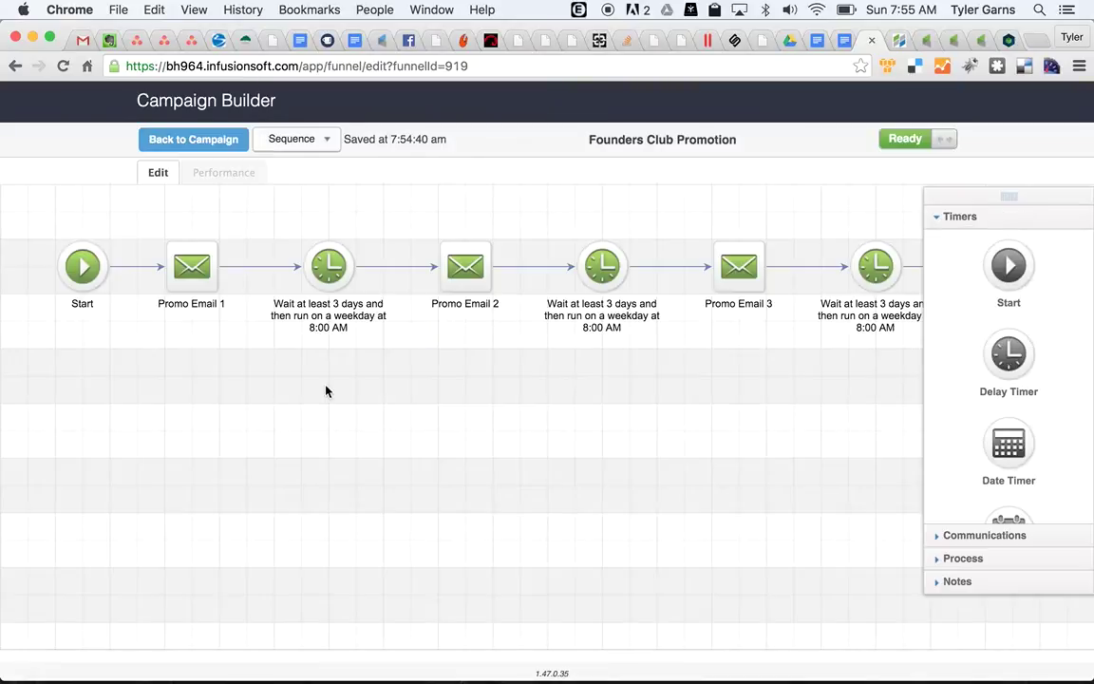
double_click(190, 262)
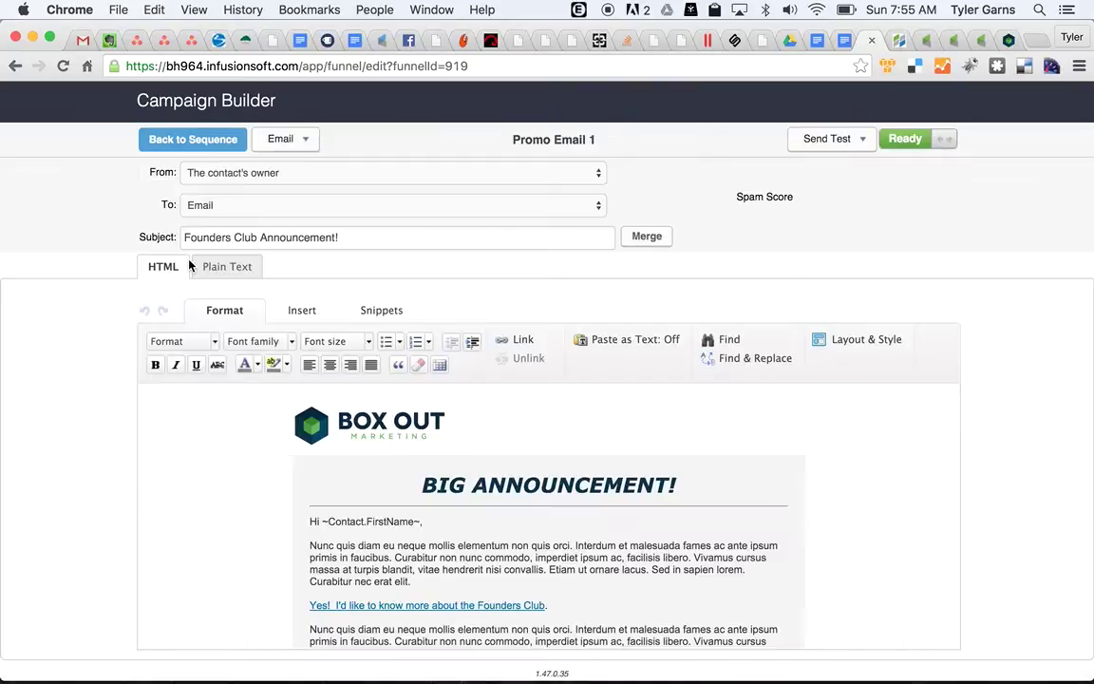
scroll(448, 512, down, 5)
scroll(450, 544, down, 2)
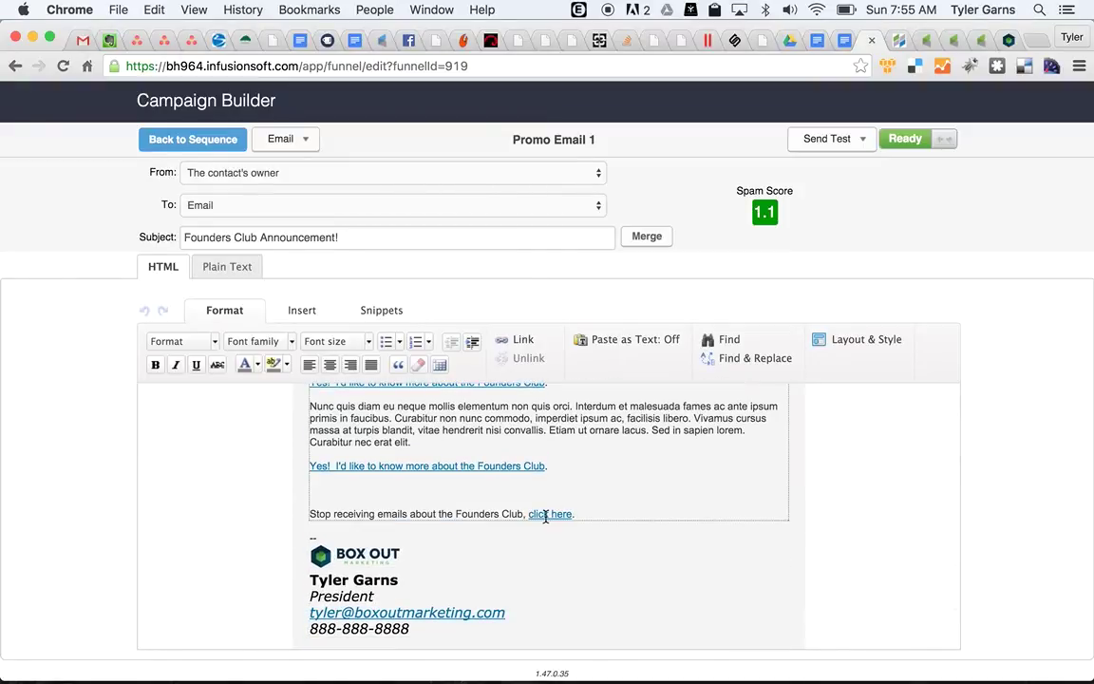
Step: Point the 'click here' link to a Thank-you page and bring that page up for editing
click(546, 515)
double_click(547, 516)
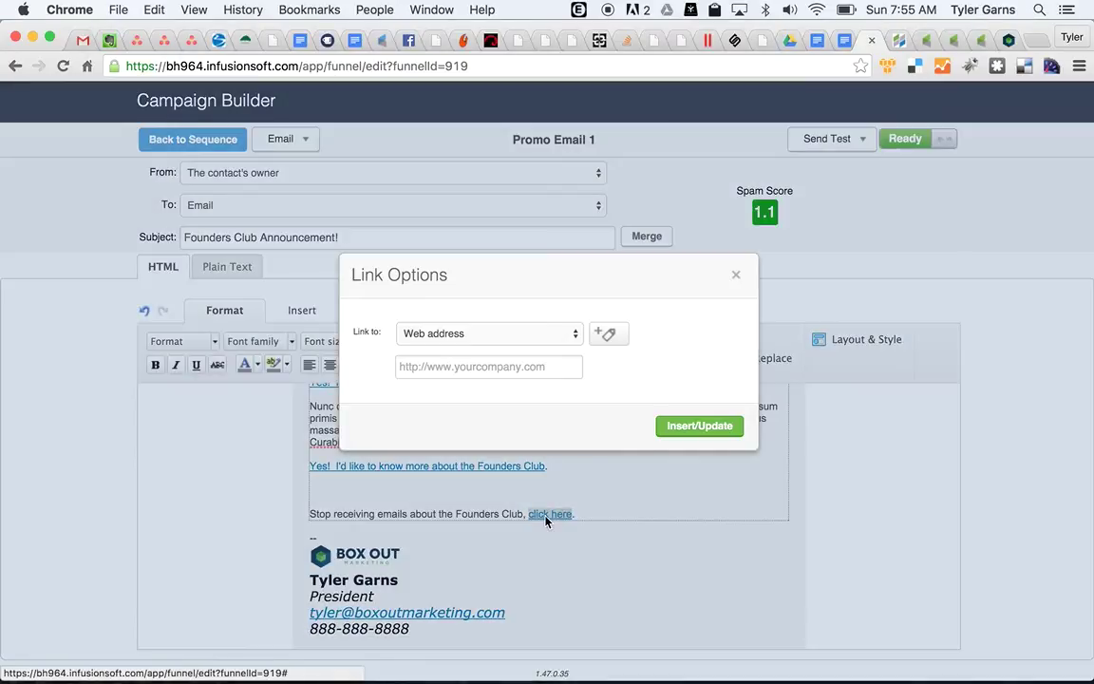
click(525, 333)
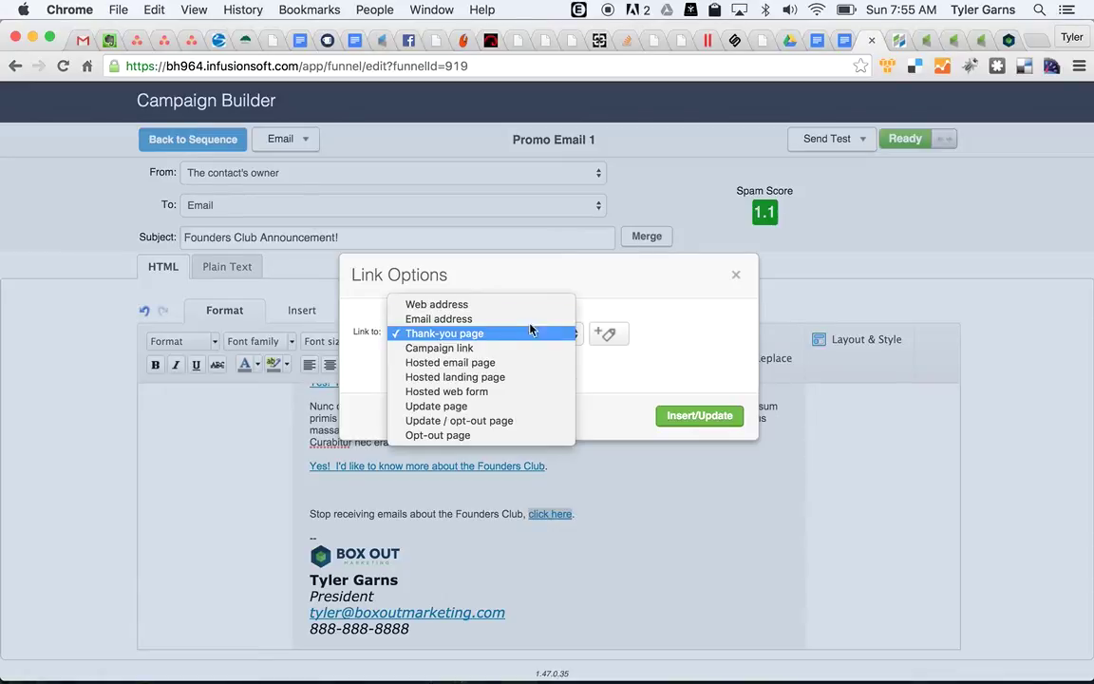
click(483, 336)
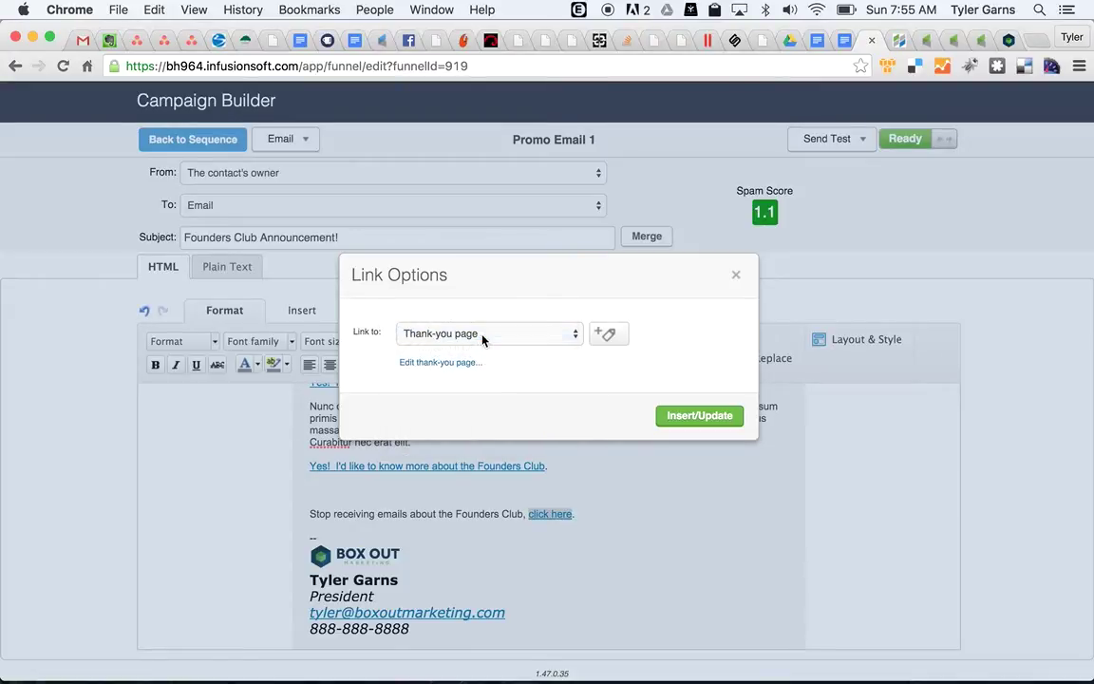
click(442, 363)
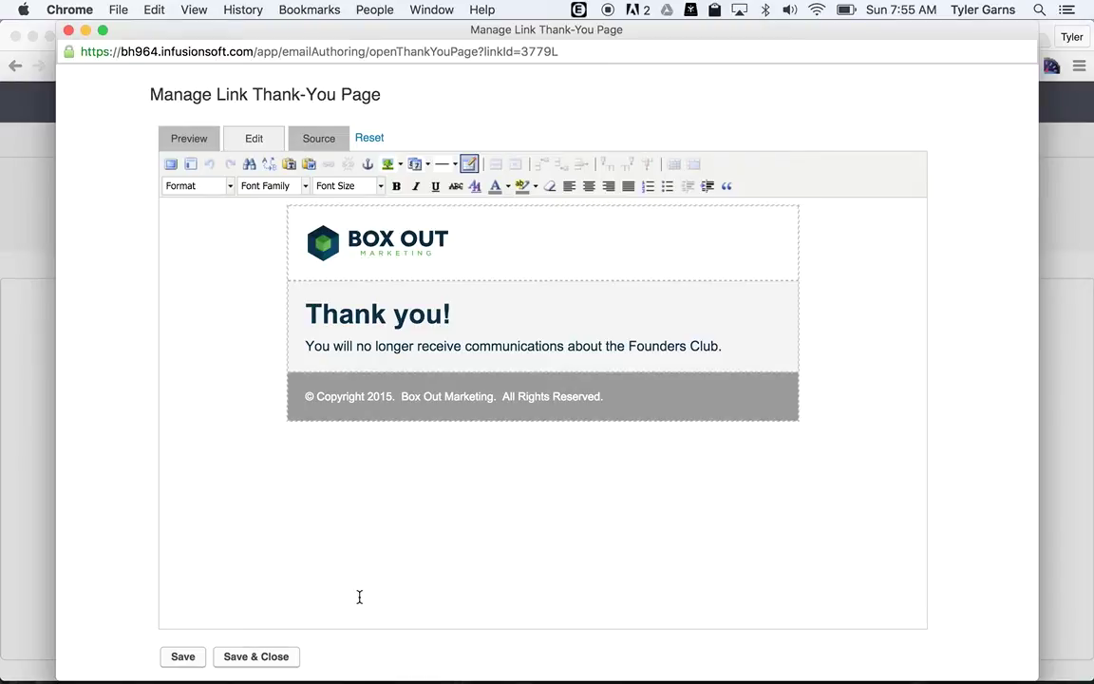
Step: Save & Close the Founders Club opt-out thank-you page
click(249, 662)
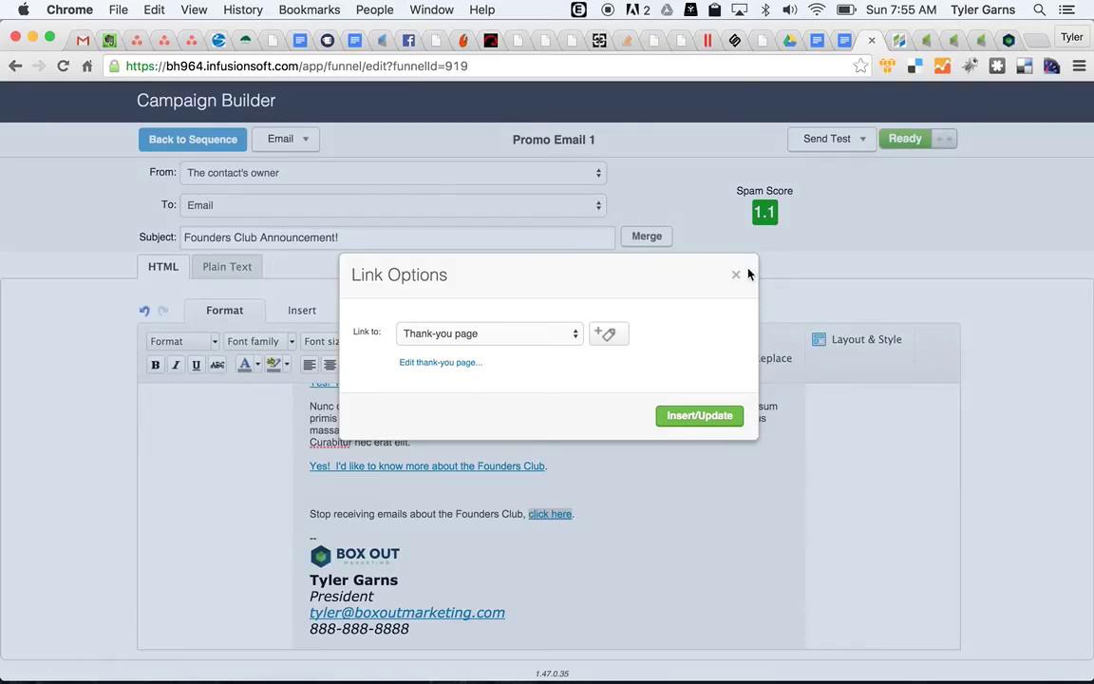
Step: Close the Link Options dialog to return to Promo Email 1's body
click(740, 275)
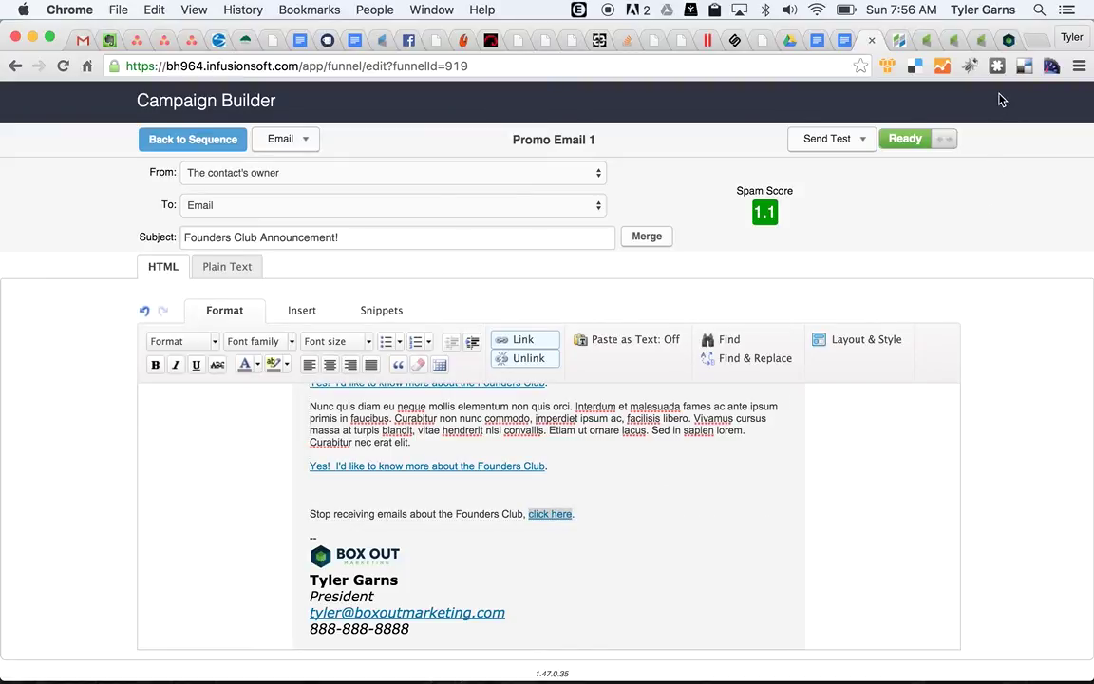
Step: In the Email Subscription Center, drop Infusionsoft Pro-Tips, add Weekly Newsletter, and update subscriptions
click(1007, 41)
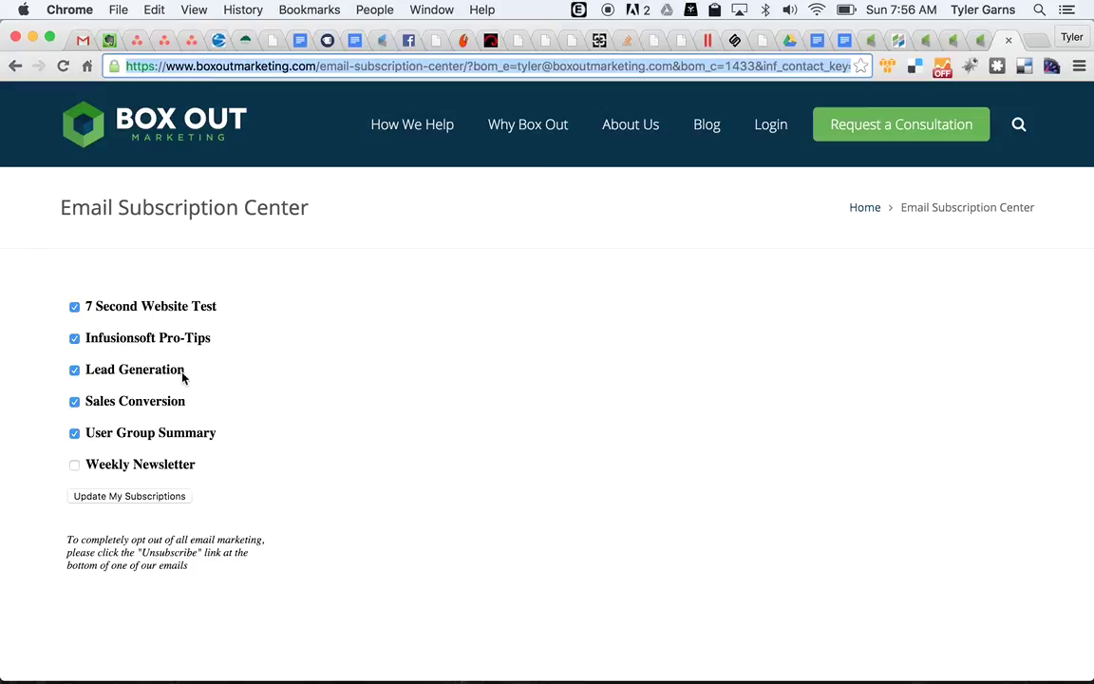
click(73, 339)
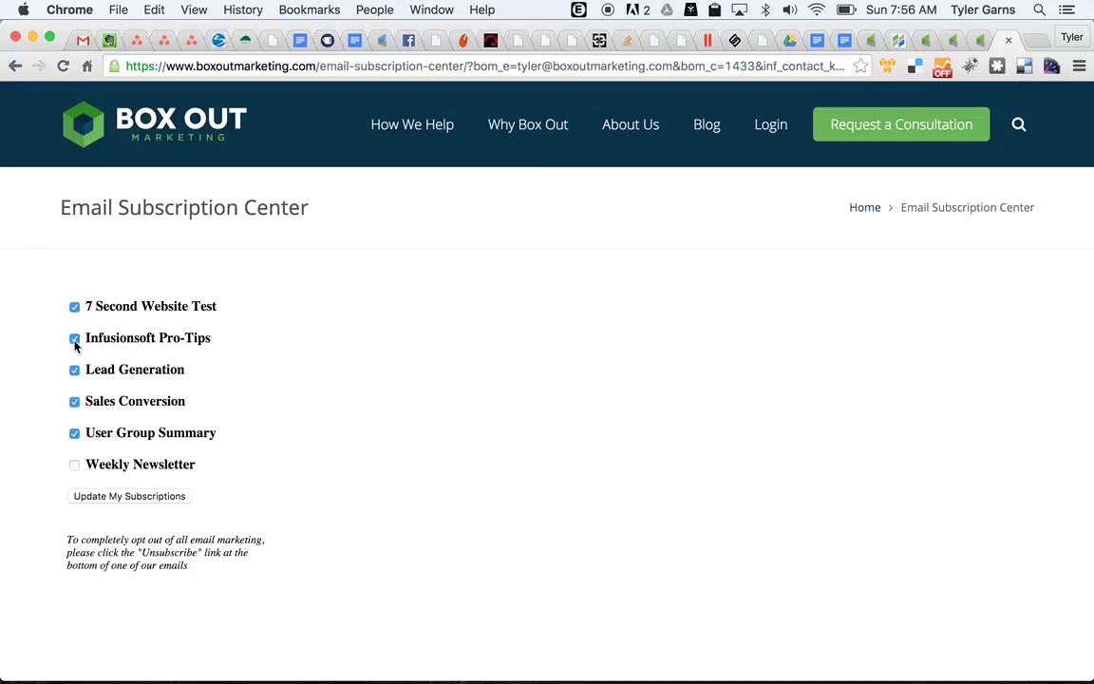
click(75, 464)
click(127, 498)
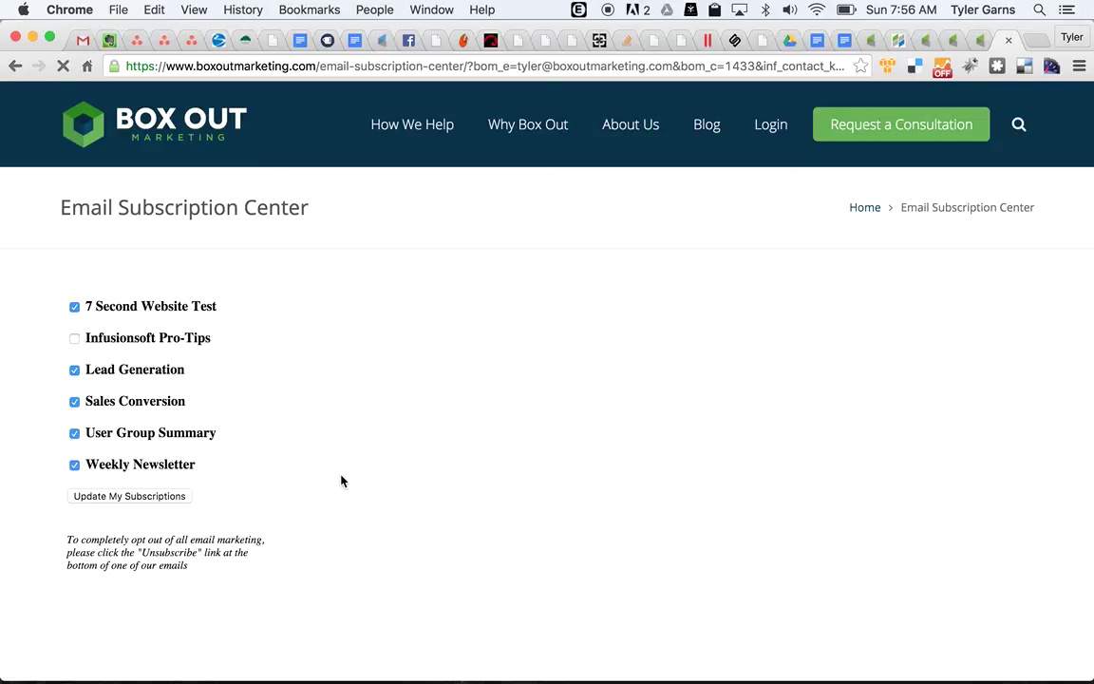